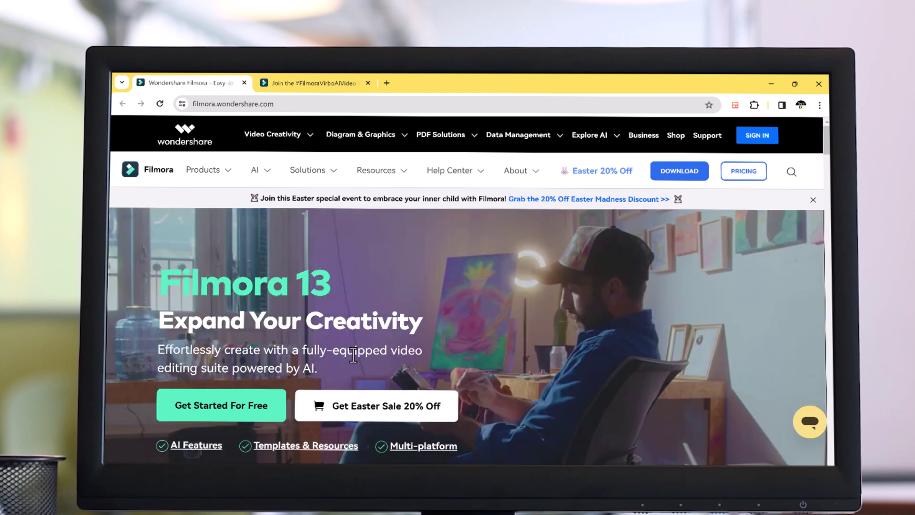
scroll(354, 358, "down", 1)
scroll(299, 371, "down", 3)
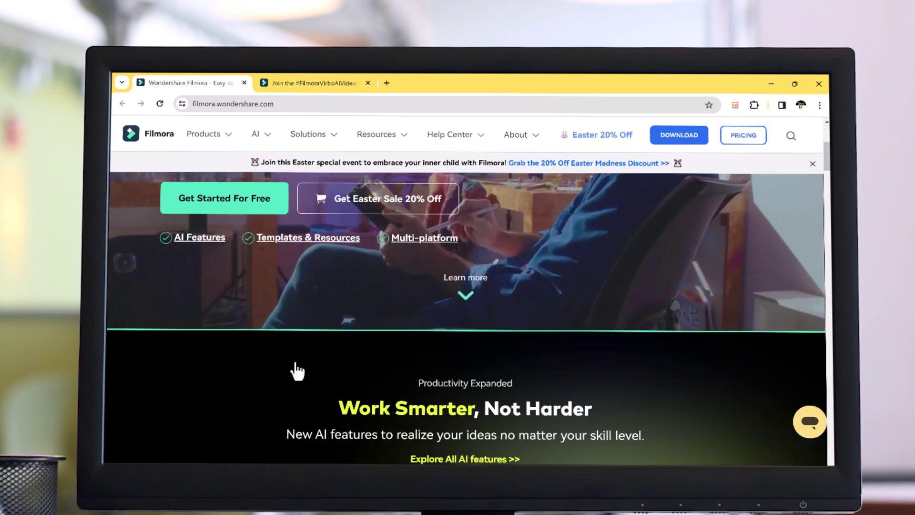
scroll(298, 370, "down", 3)
scroll(298, 371, "down", 2)
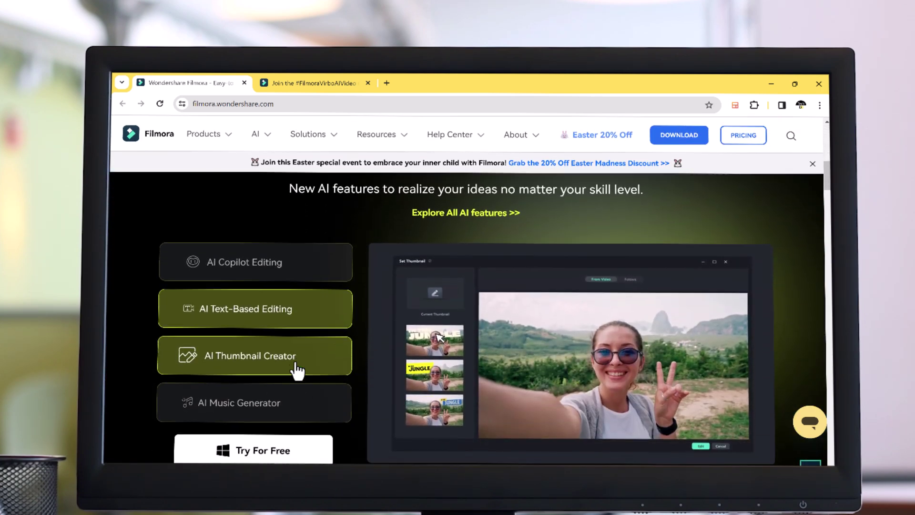
Preview the AI Thumbnail Creator showcase, then switch to the #FilmoraVirboAIVideo challenge page.
left_click(298, 368)
scroll(299, 369, "down", 1)
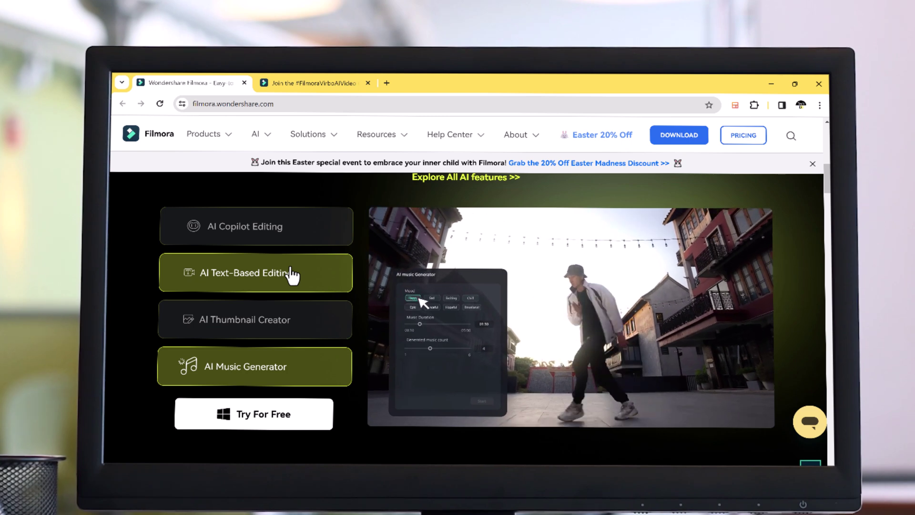
scroll(294, 274, "down", 5)
scroll(294, 274, "down", 5)
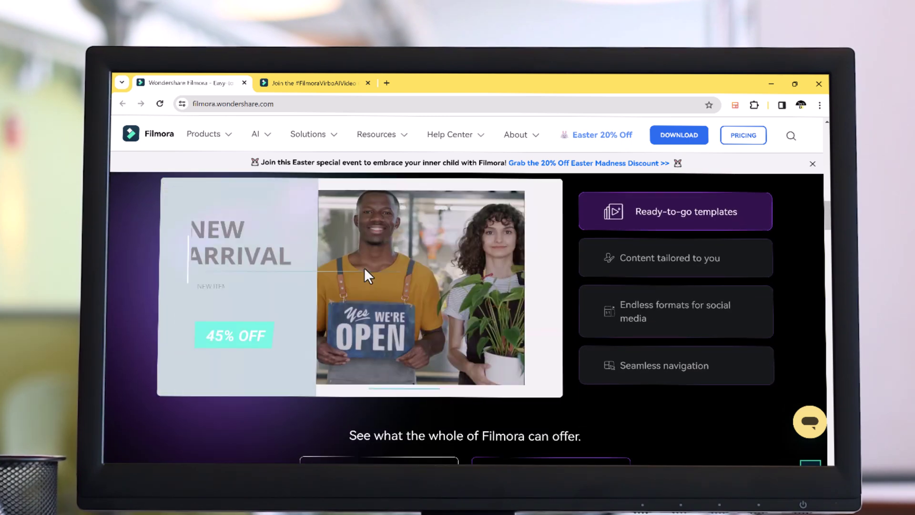
scroll(364, 268, "down", 5)
scroll(364, 267, "down", 3)
scroll(364, 268, "down", 3)
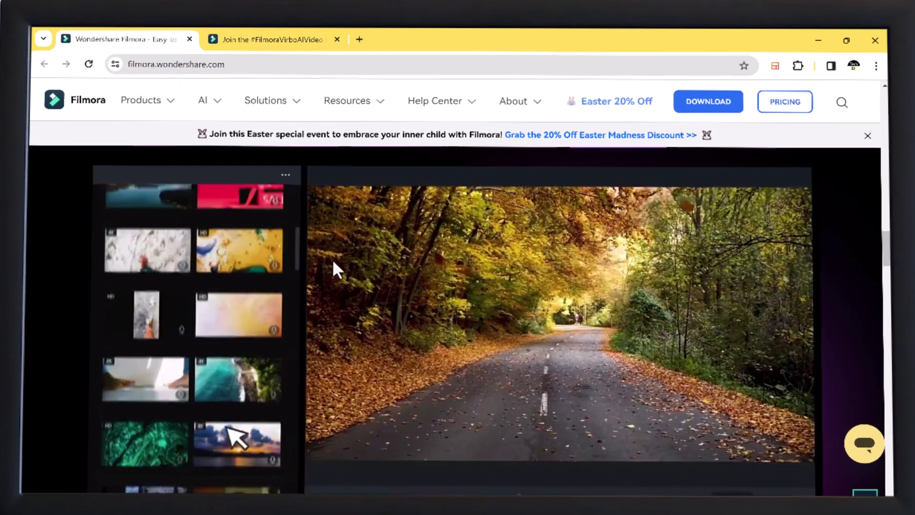
scroll(364, 268, "up", 5)
scroll(333, 259, "up", 5)
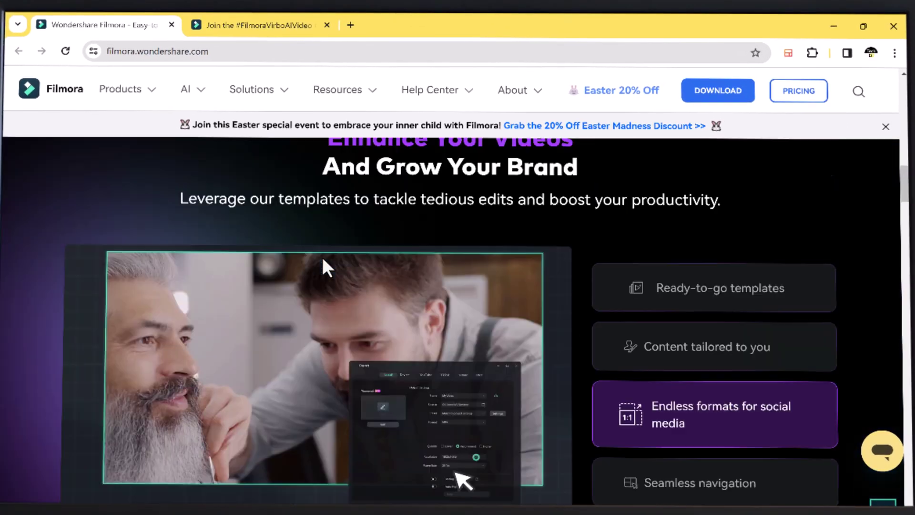
scroll(321, 256, "up", 5)
scroll(163, 366, "up", 8)
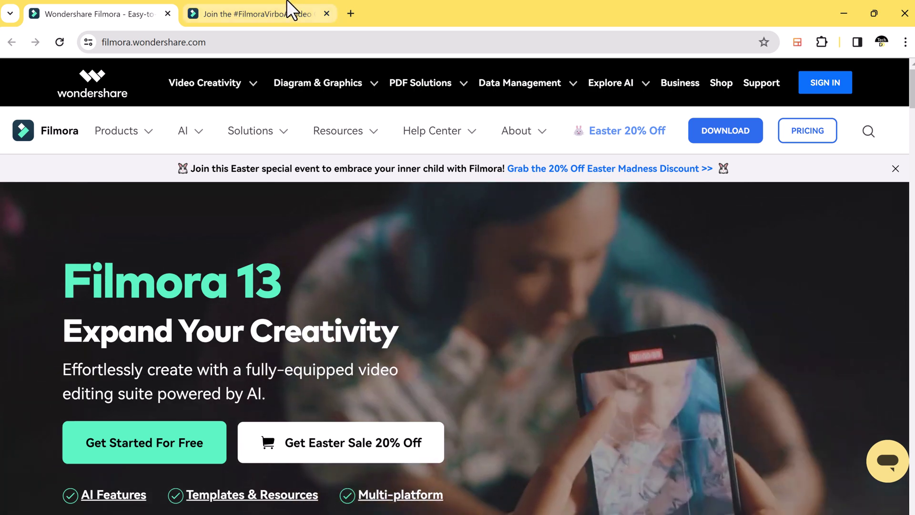
left_click(257, 14)
mouse_move(345, 130)
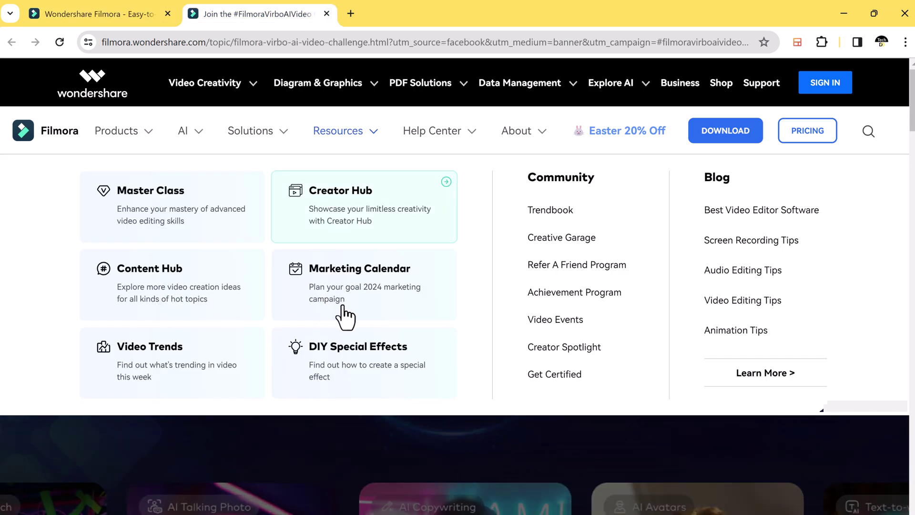
scroll(423, 282, "down", 1)
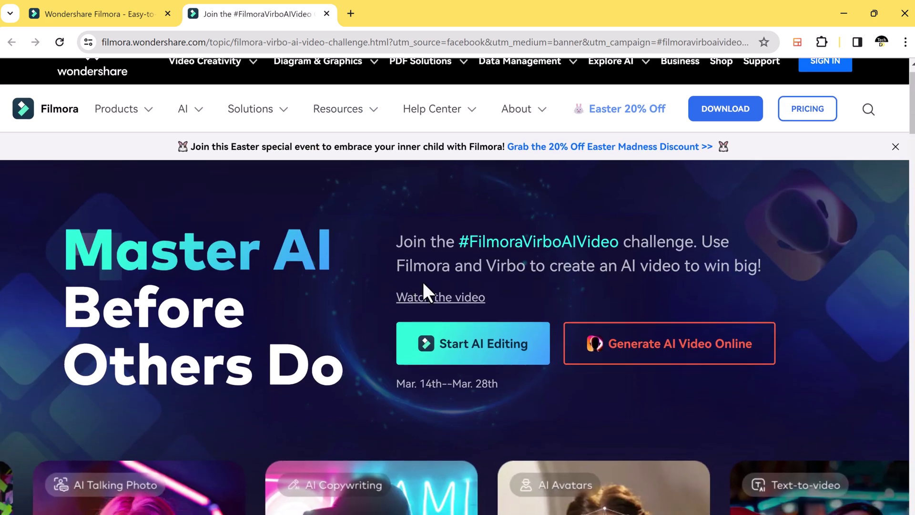
scroll(458, 272, "down", 1)
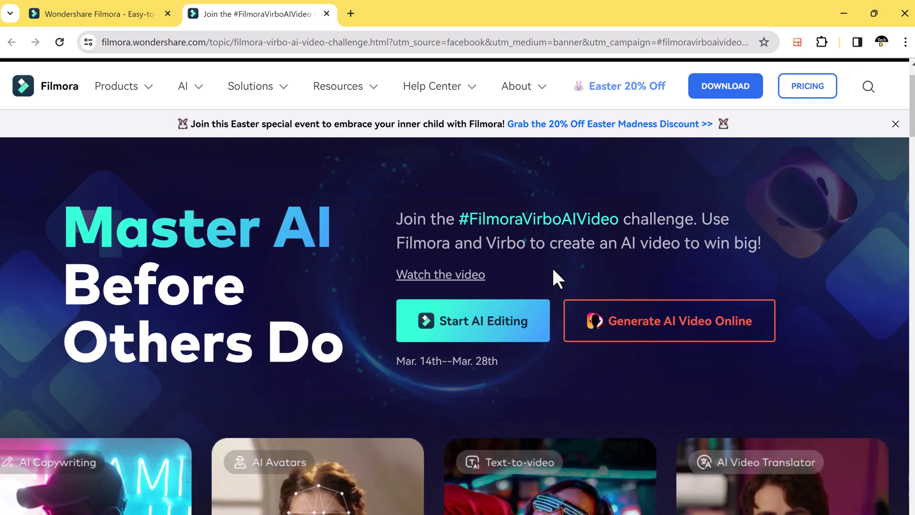
scroll(552, 266, "down", 3)
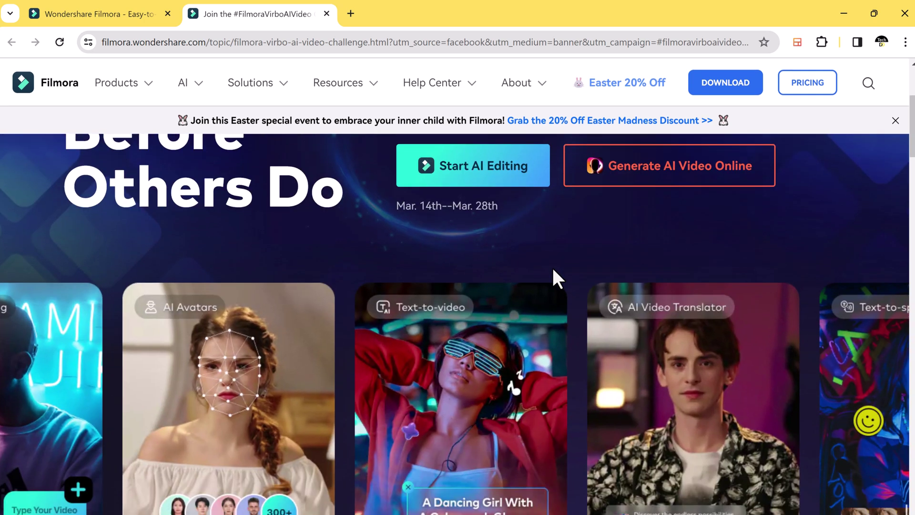
scroll(552, 267, "down", 3)
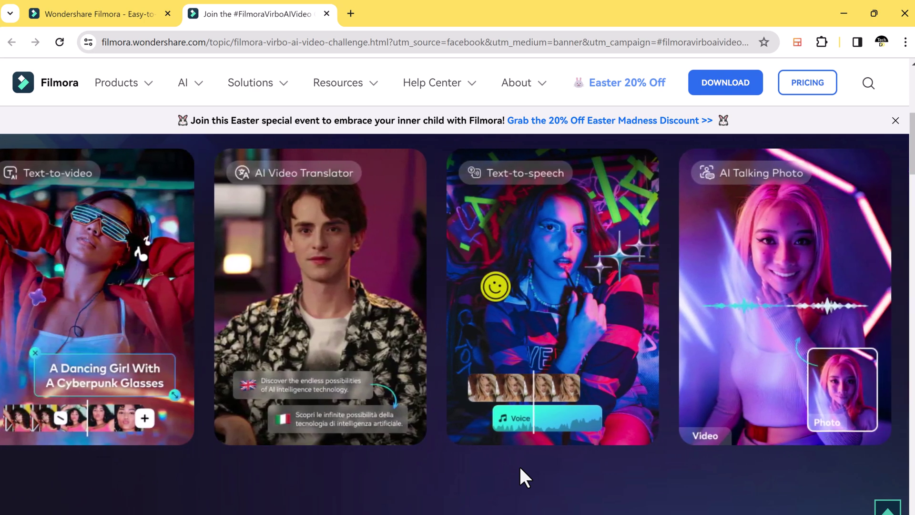
scroll(520, 465, "down", 5)
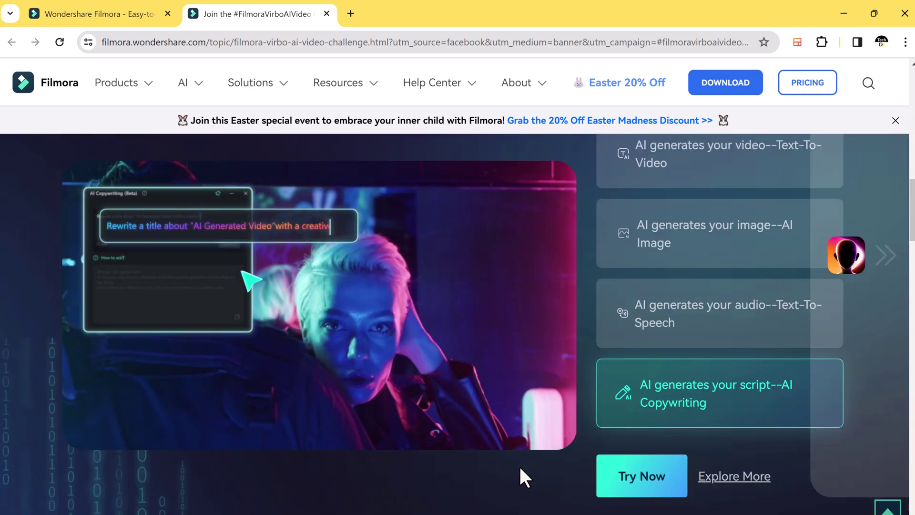
scroll(519, 465, "down", 5)
scroll(520, 466, "down", 3)
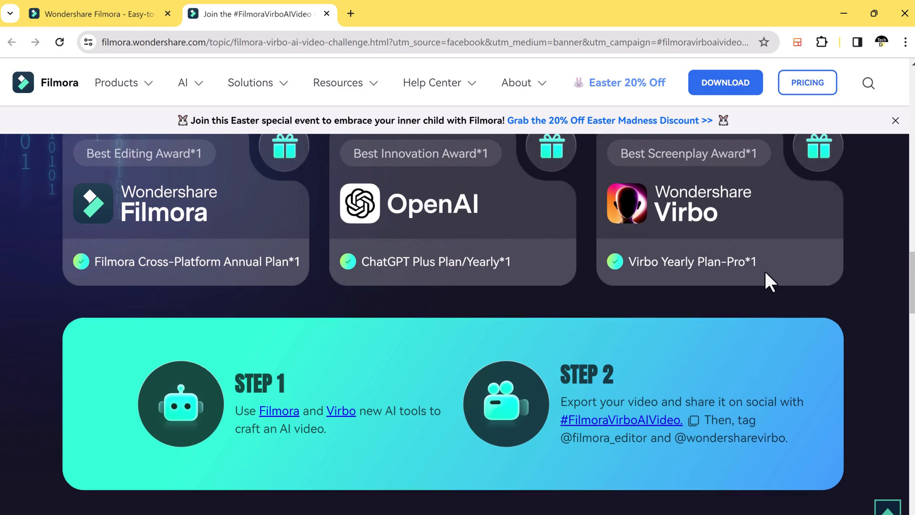
scroll(770, 282, "down", 4)
scroll(770, 281, "down", 1)
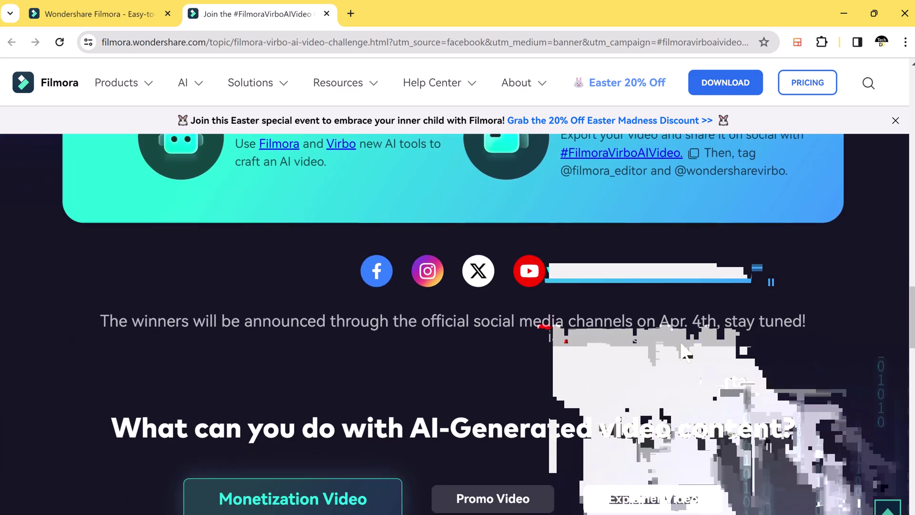
scroll(644, 352, "down", 3)
scroll(665, 354, "down", 3)
scroll(686, 354, "down", 3)
scroll(685, 354, "down", 2)
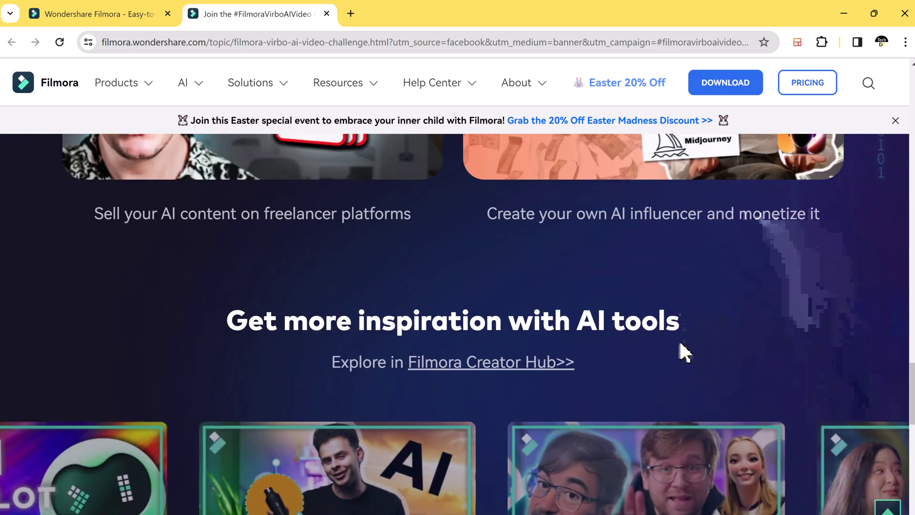
scroll(680, 341, "up", 3)
scroll(680, 342, "up", 8)
scroll(680, 341, "up", 10)
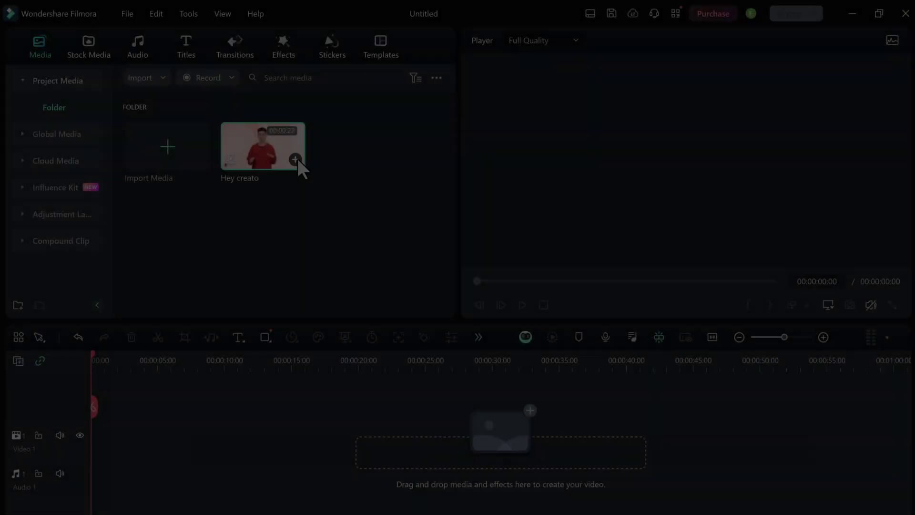
Add the presenter clip to the timeline and play it from the start, pausing once.
left_click(297, 159)
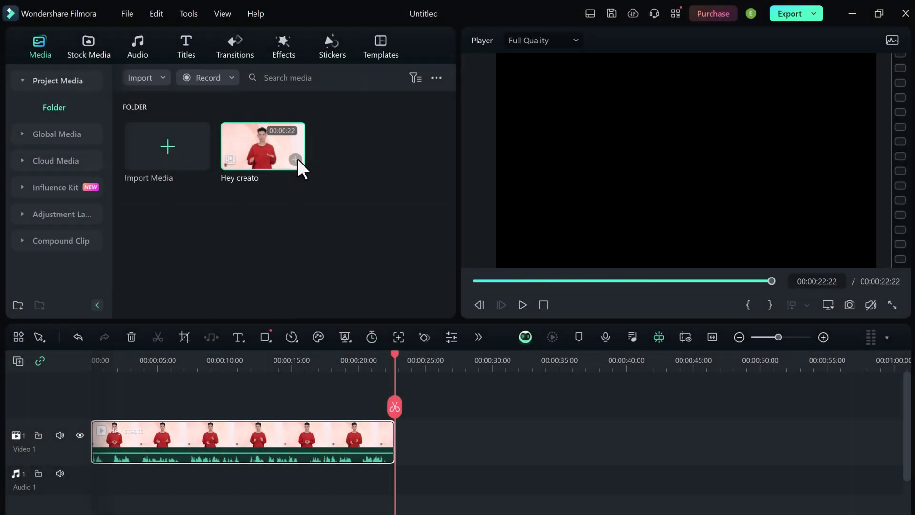
left_click(96, 365)
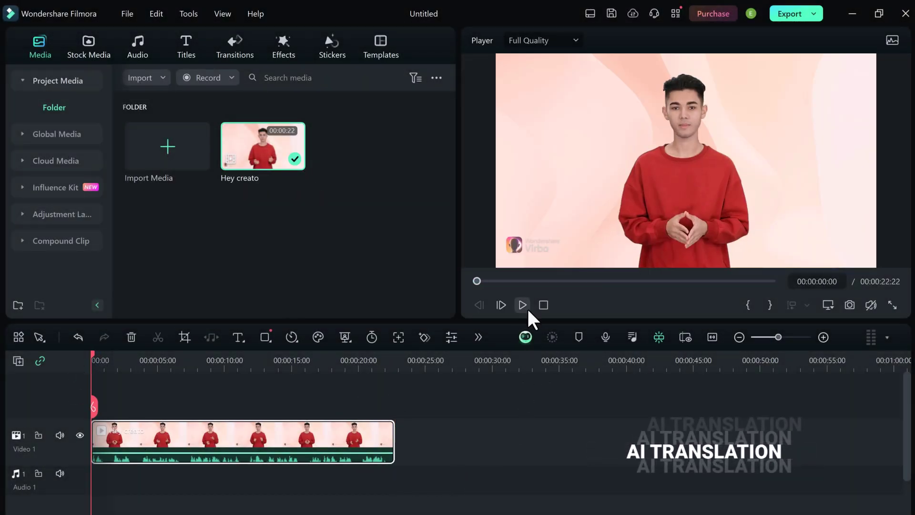
left_click(523, 306)
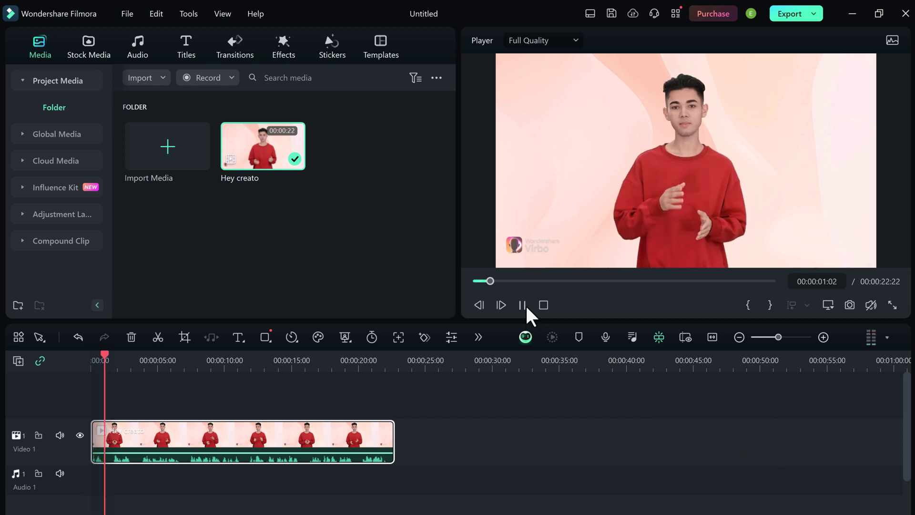
left_click(523, 305)
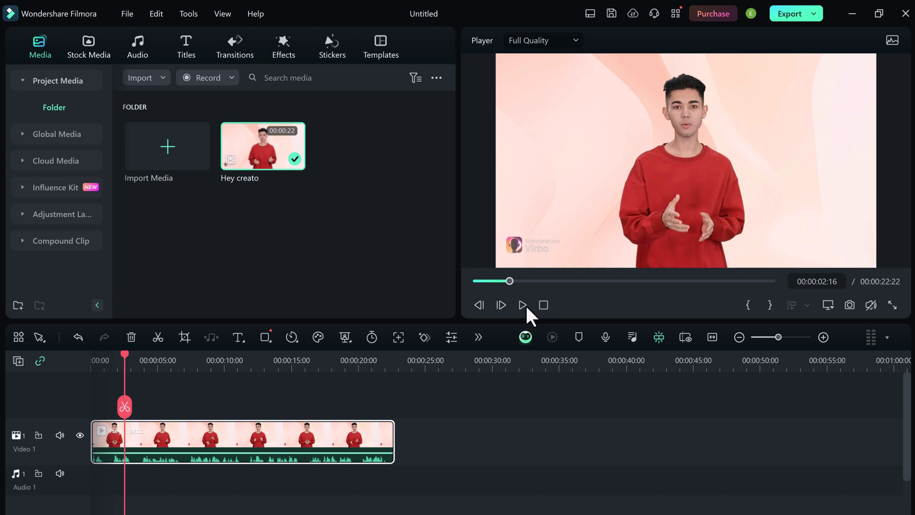
left_click(522, 305)
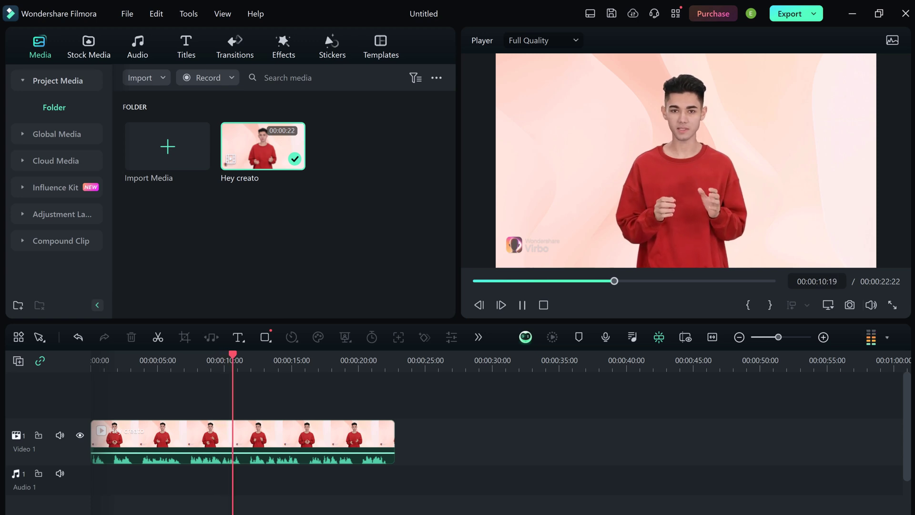
AI-translate the clip's voice and text from English (US) to Arabic (United Arab Emirates).
left_click(544, 305)
left_click(479, 337)
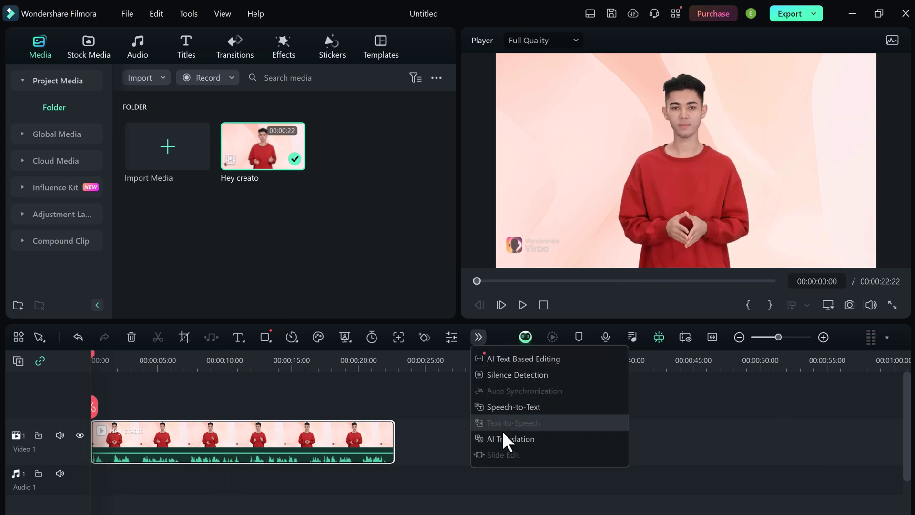
left_click(542, 435)
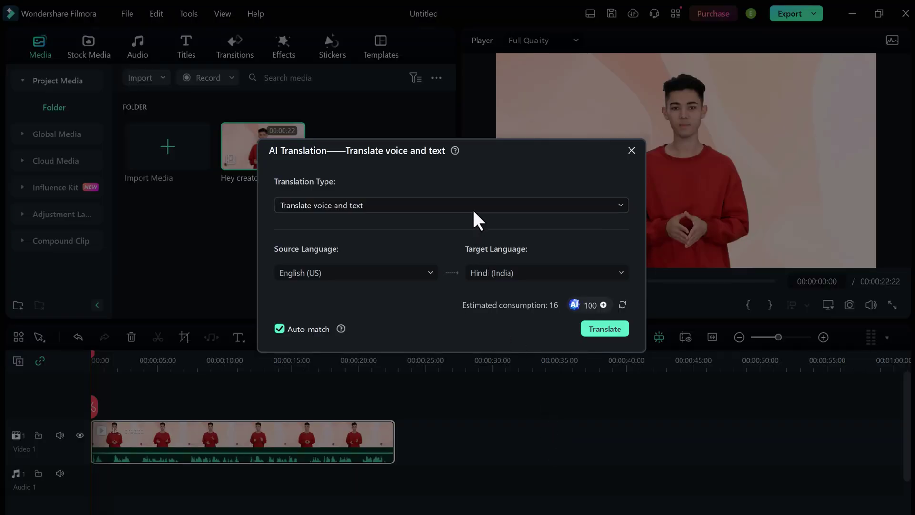
left_click(473, 207)
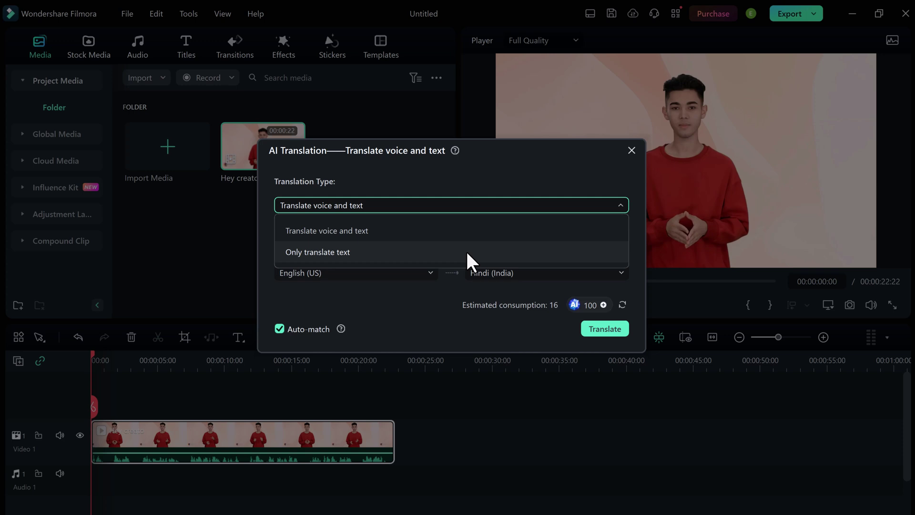
left_click(484, 233)
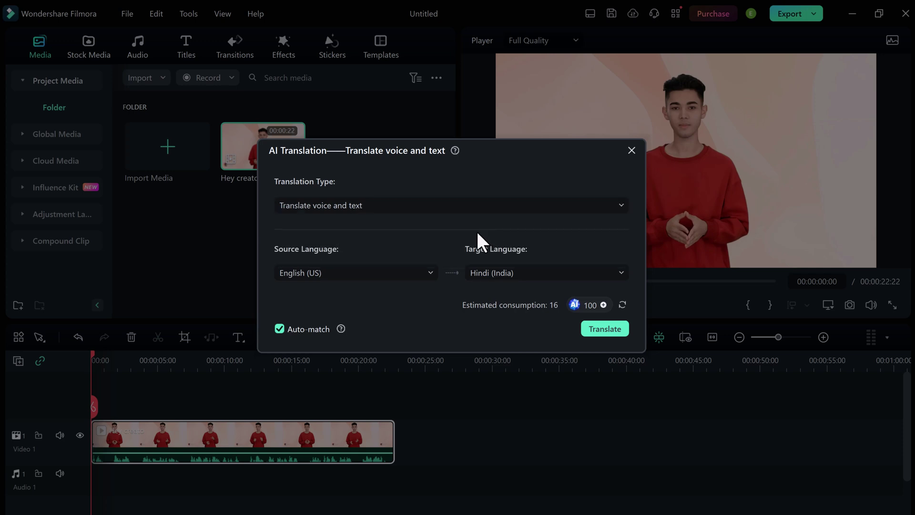
left_click(431, 273)
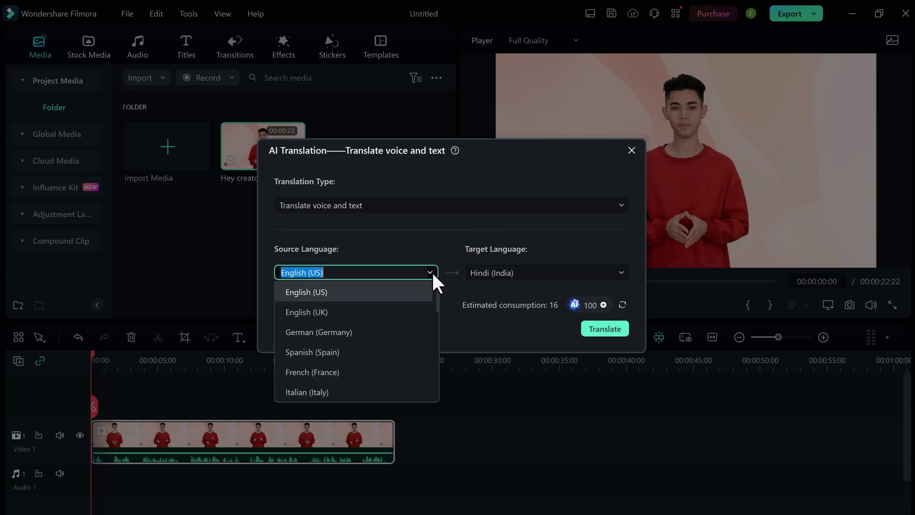
left_click(431, 272)
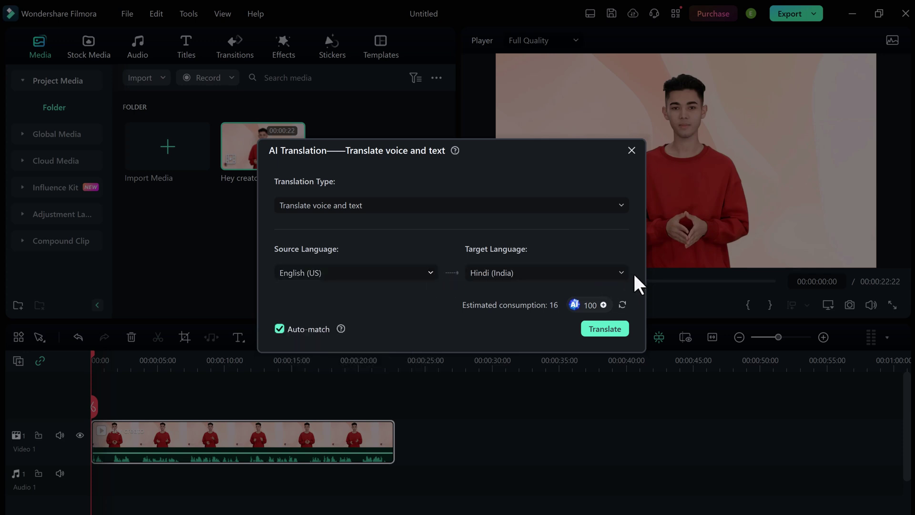
left_click(620, 272)
scroll(608, 319, "up", 4)
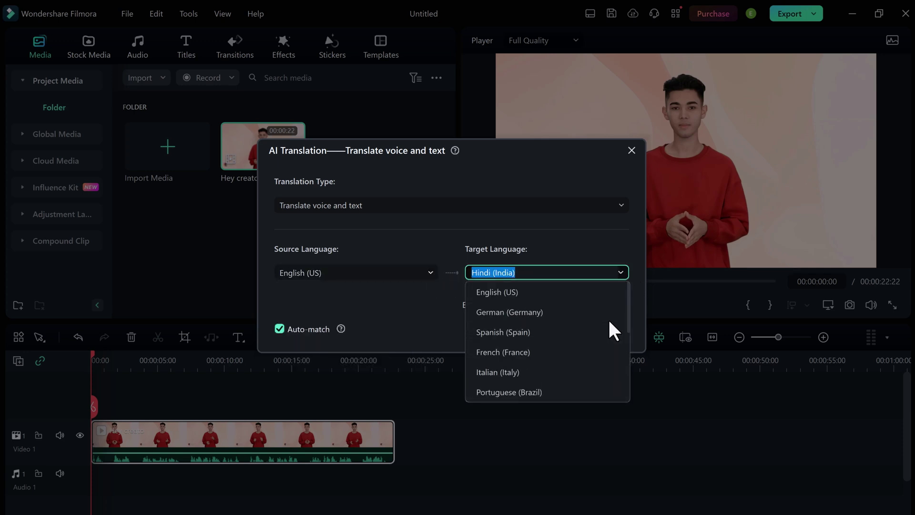
key("Escape")
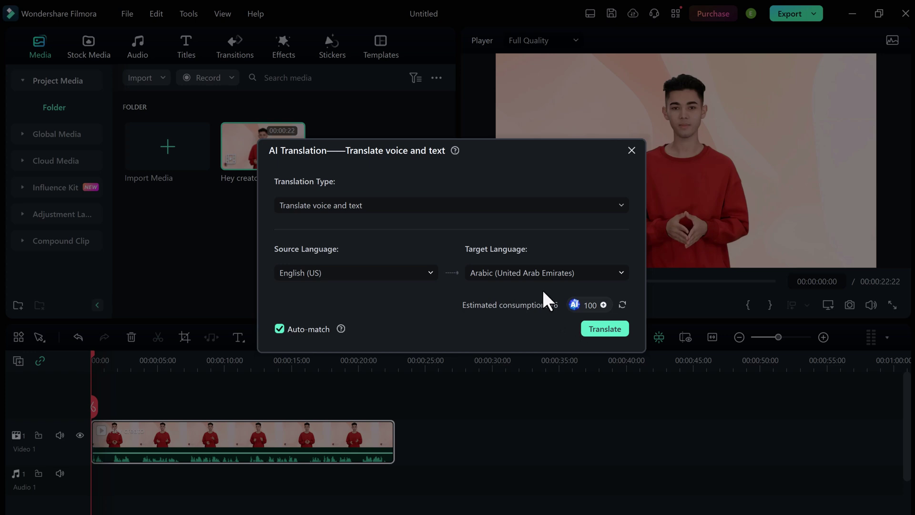
left_click(600, 330)
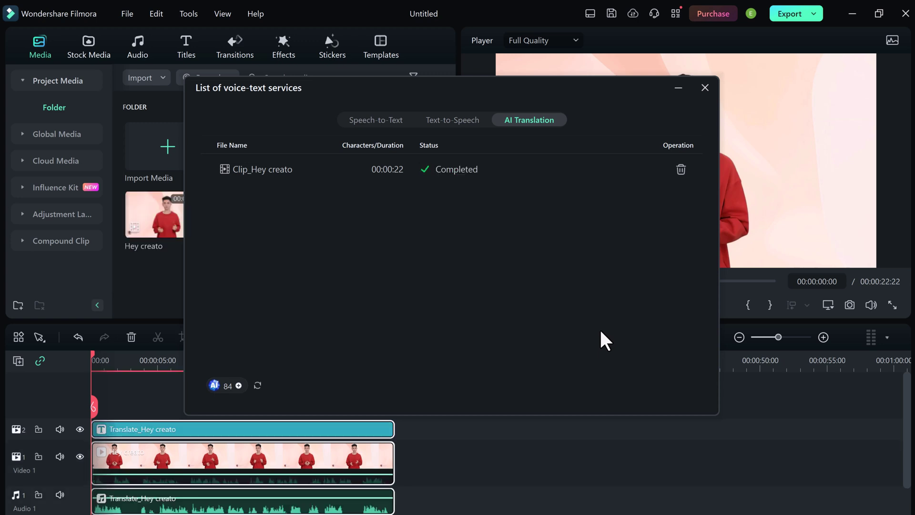
Close the finished 'List of voice-text services' dialog.
left_click(705, 88)
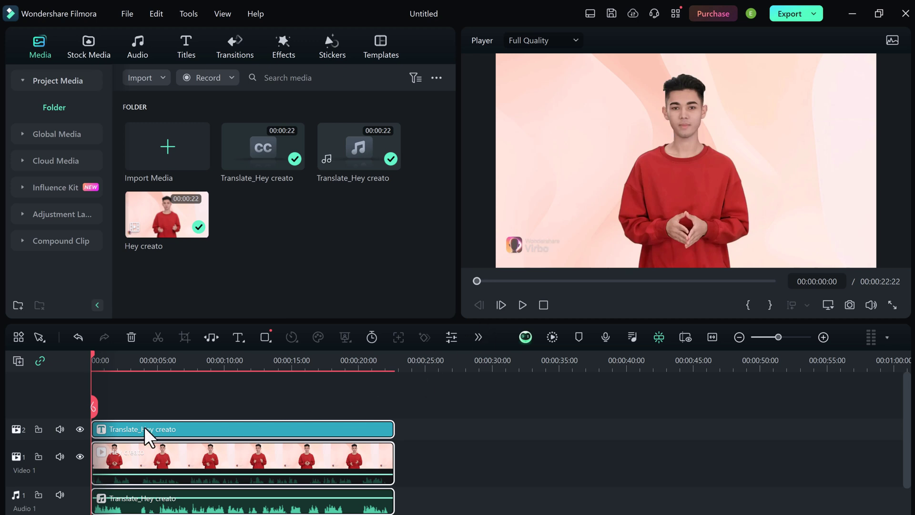
left_click(149, 479)
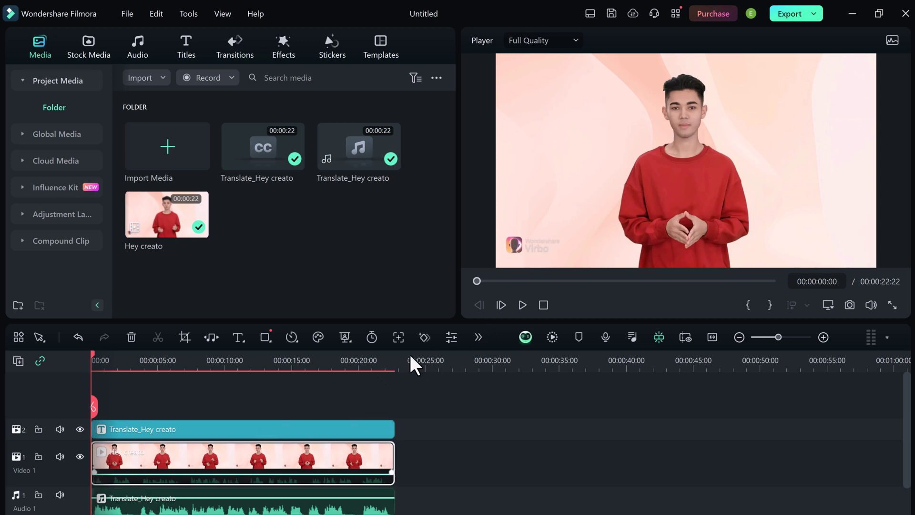
left_click(522, 305)
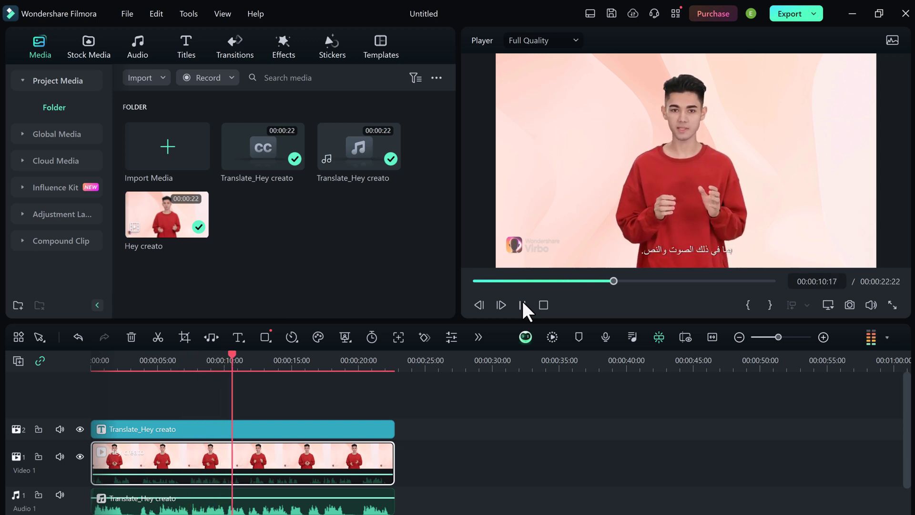
key("space")
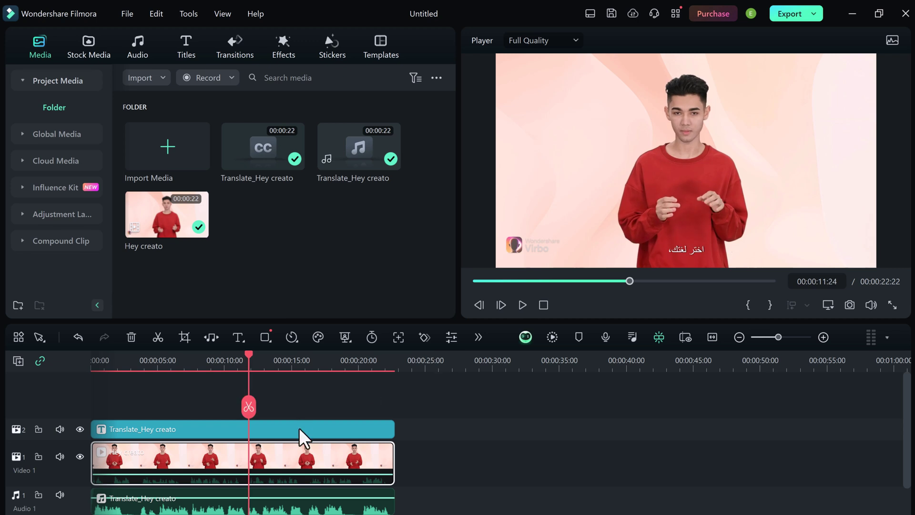
left_click(299, 428)
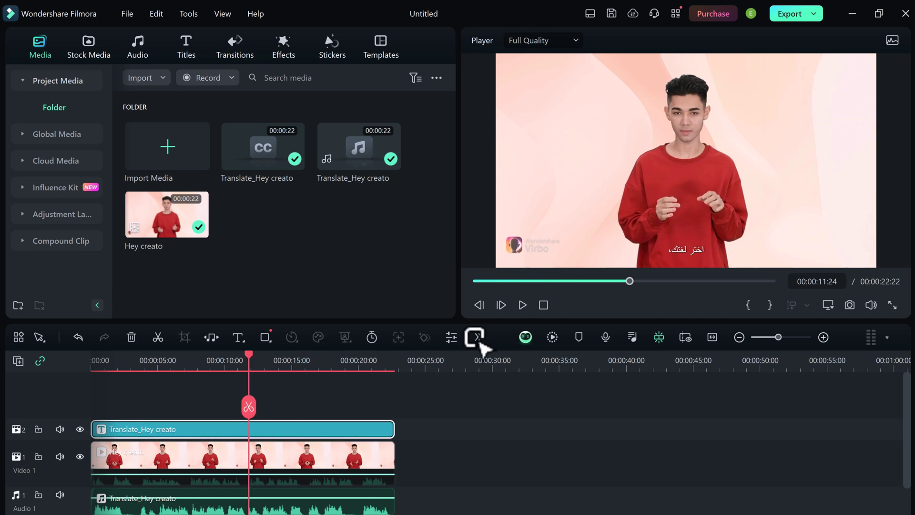
left_click_drag(249, 355, 90, 368)
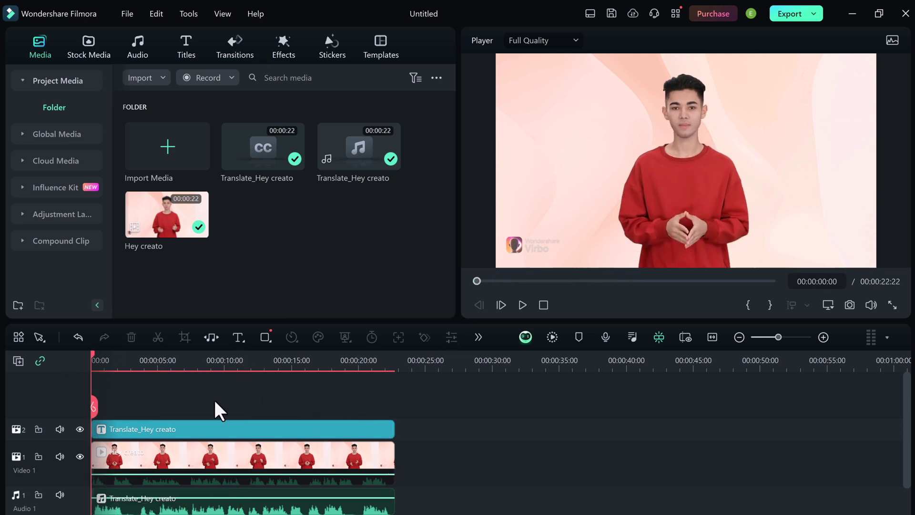
left_click(218, 359)
Launch the AI Music Generator from the Audio library's AI Music tools.
left_click(138, 43)
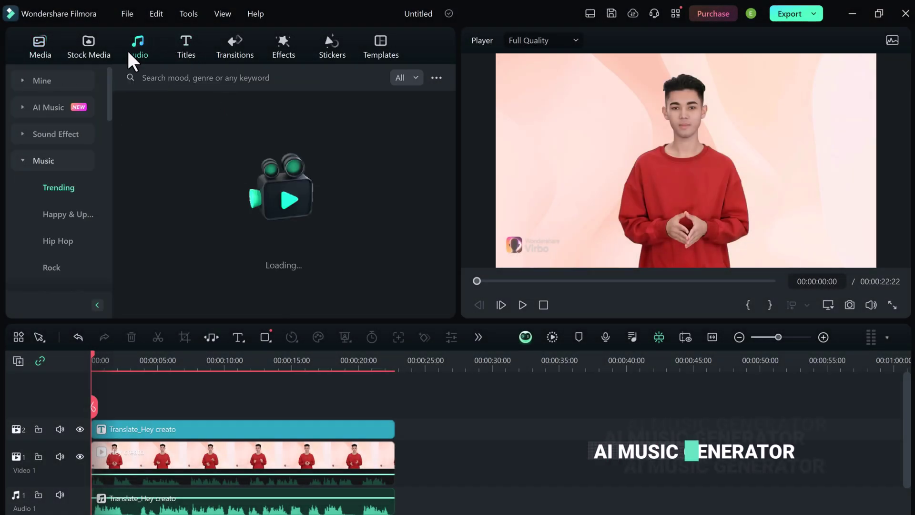
left_click(54, 107)
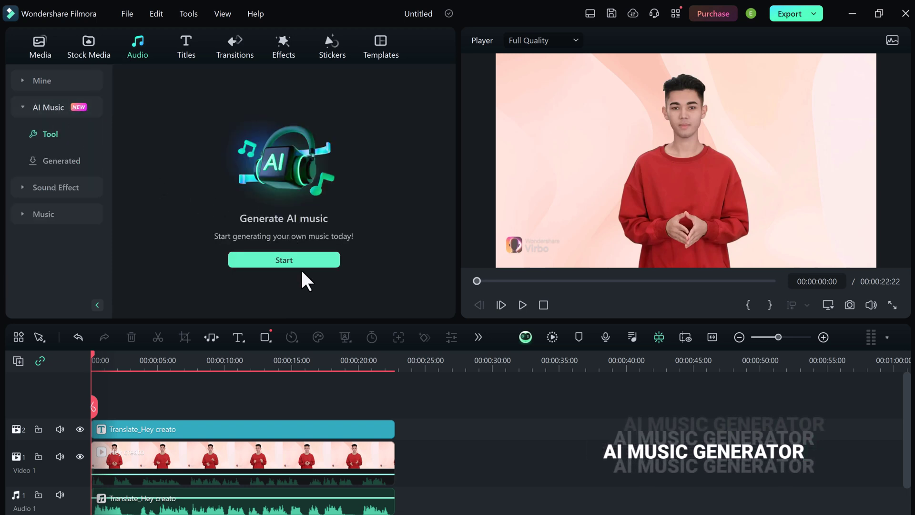
left_click(301, 262)
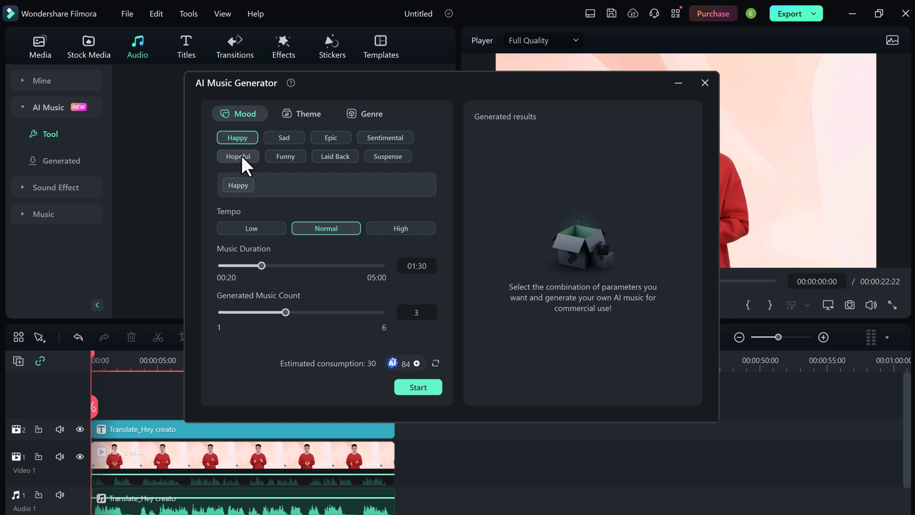
Set the music theme to Vlogs, genre to Beats, and duration to 01:22.
left_click(301, 114)
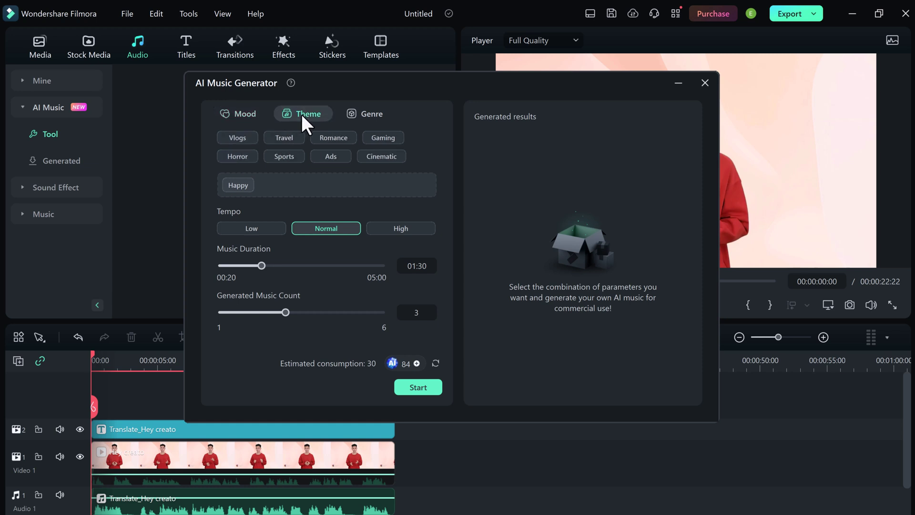
left_click(244, 139)
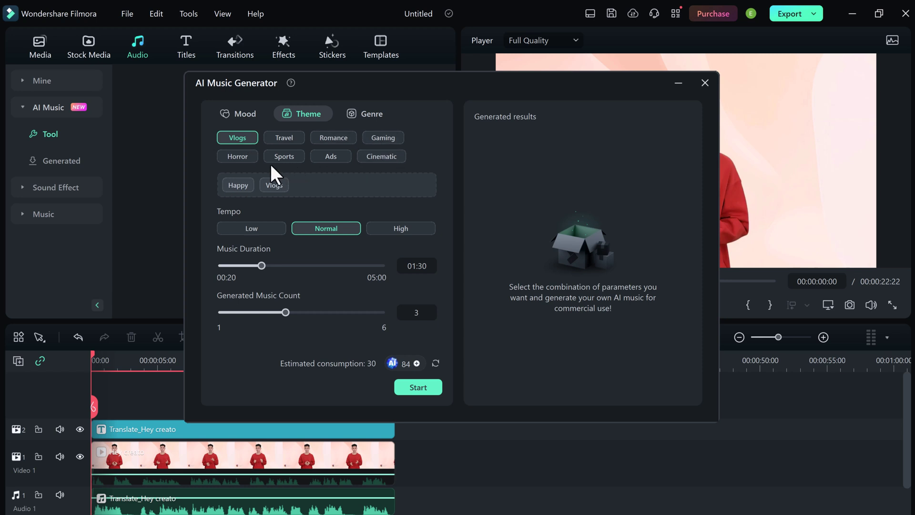
left_click(363, 117)
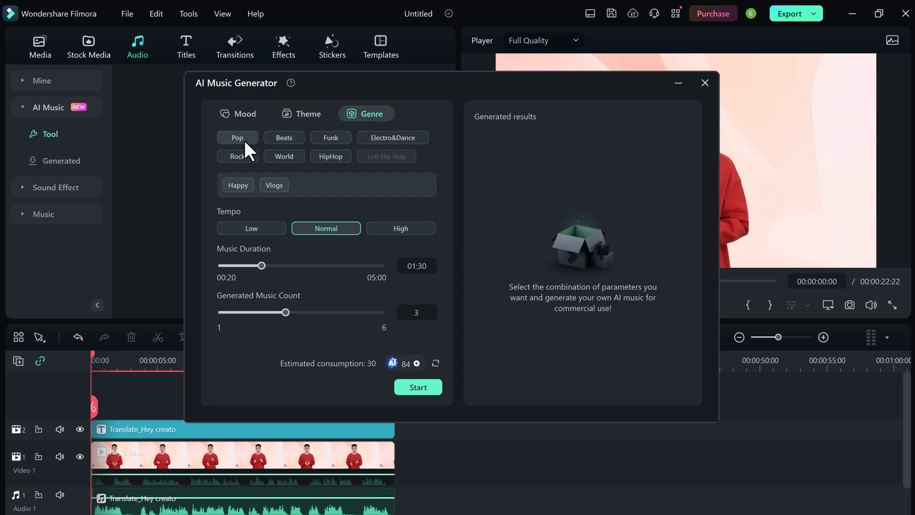
left_click(285, 137)
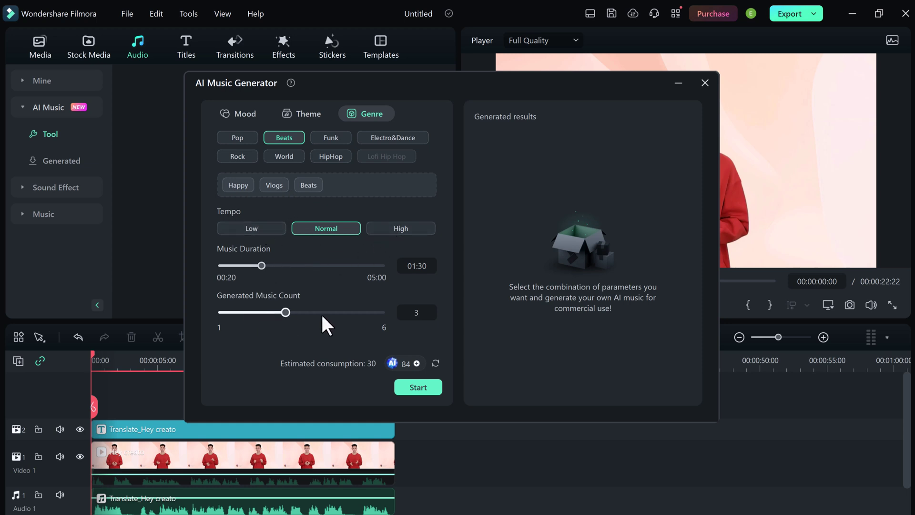
left_click_drag(261, 266, 257, 266)
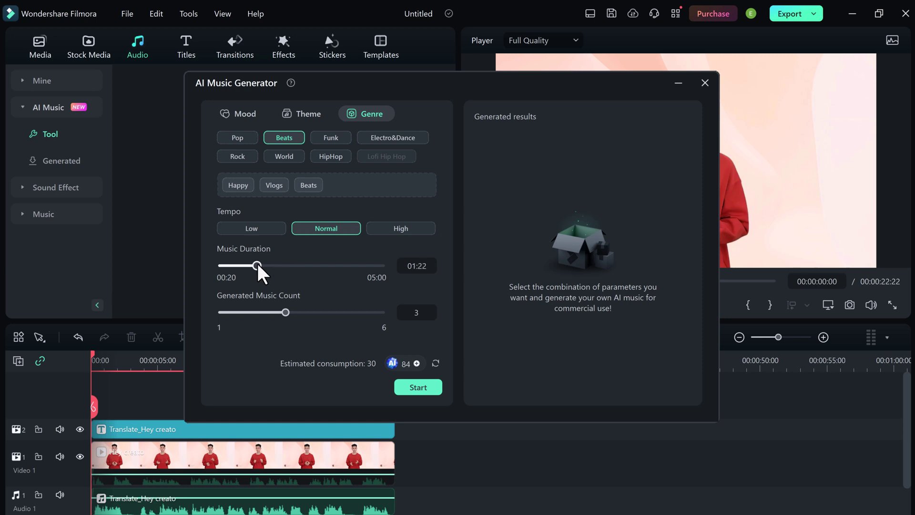
mouse_move(285, 312)
left_mouse_down()
mouse_move(378, 315)
mouse_move(286, 314)
left_mouse_up()
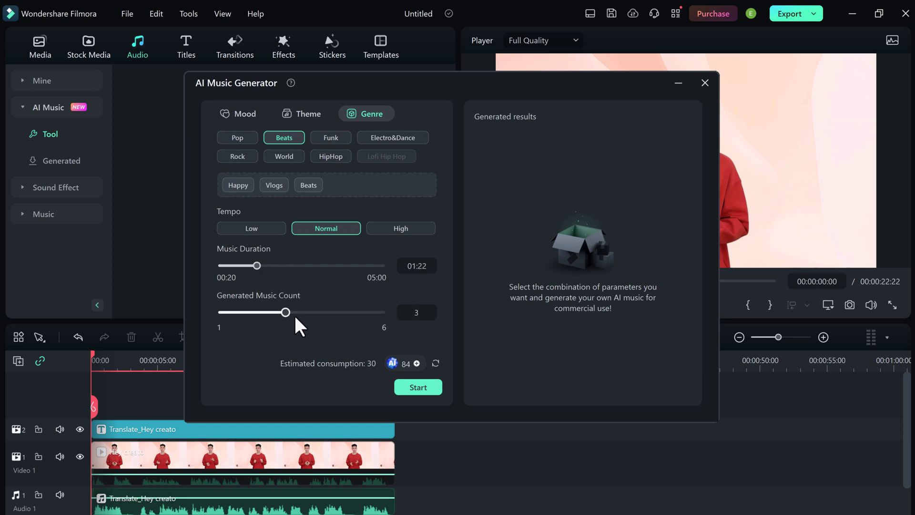
Generate the tracks, preview two, then download 006_Happy_Vlogs_Beats and add it to the timeline.
left_click(428, 387)
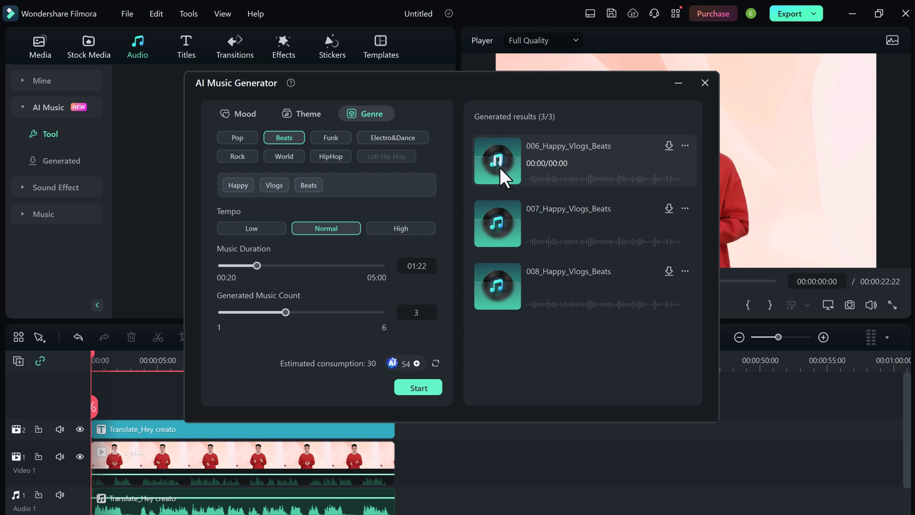
left_click(500, 167)
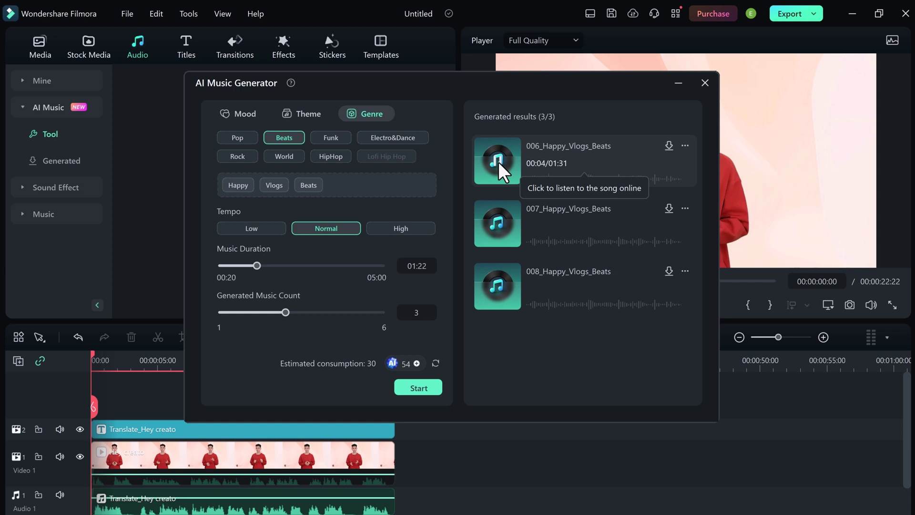
left_click(496, 224)
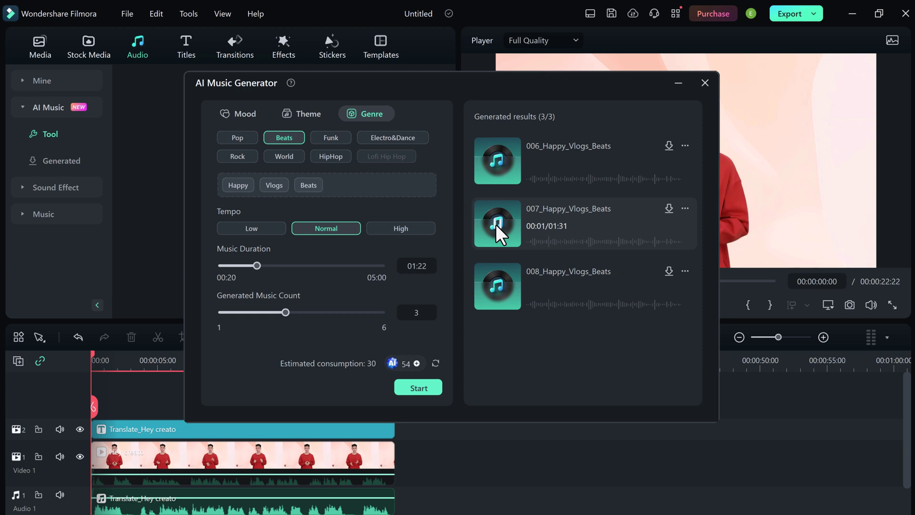
left_click(669, 146)
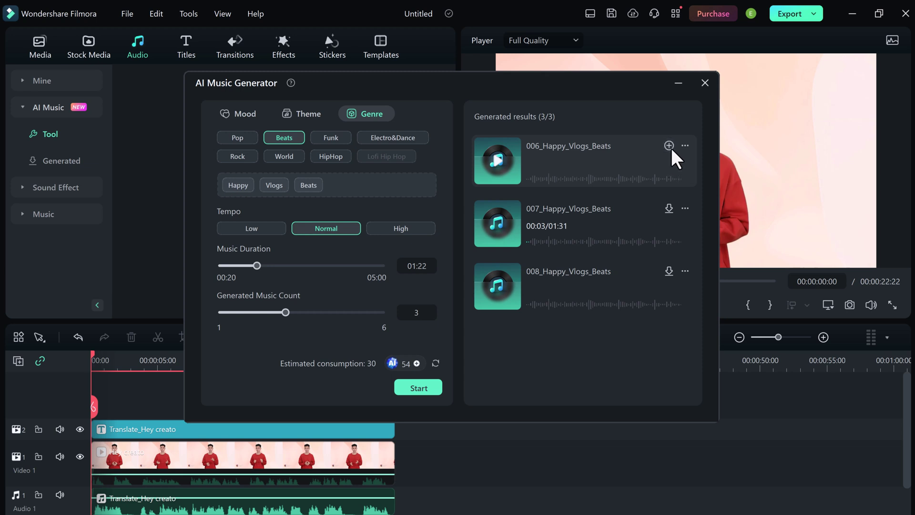
left_click(668, 146)
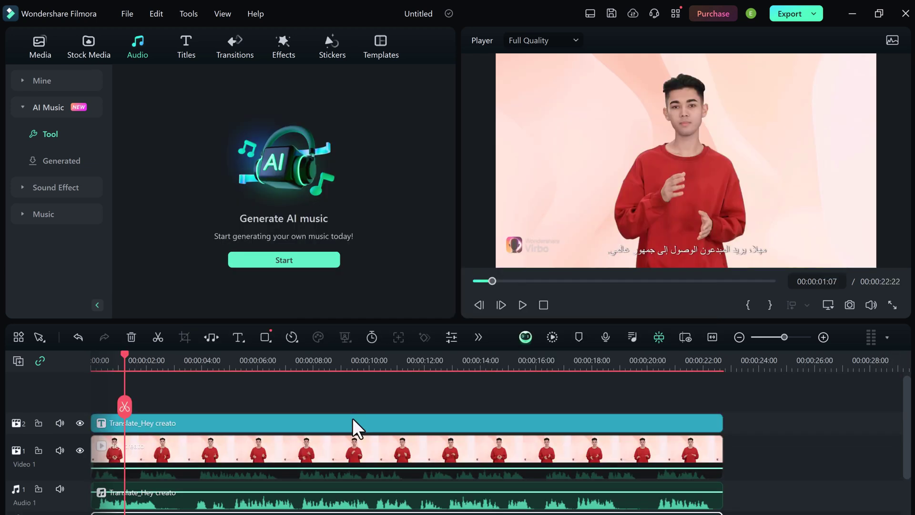
left_click(353, 422)
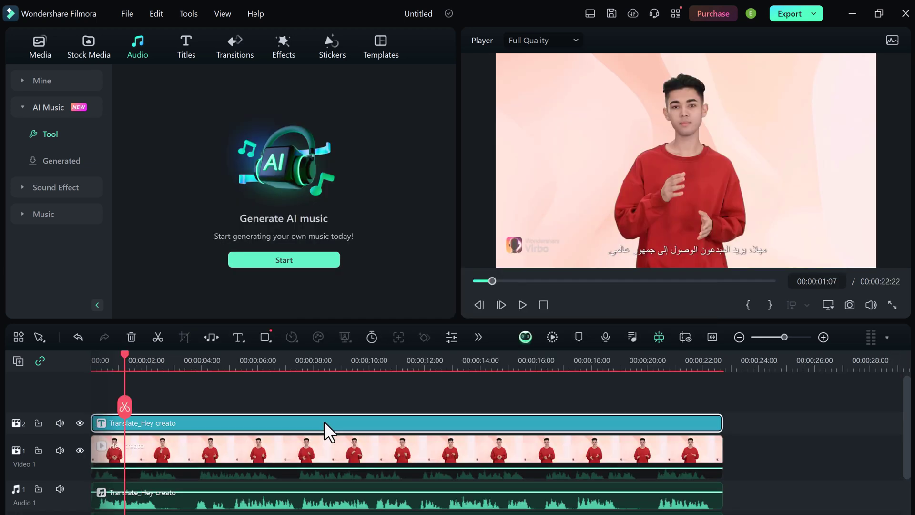
double_click(324, 421)
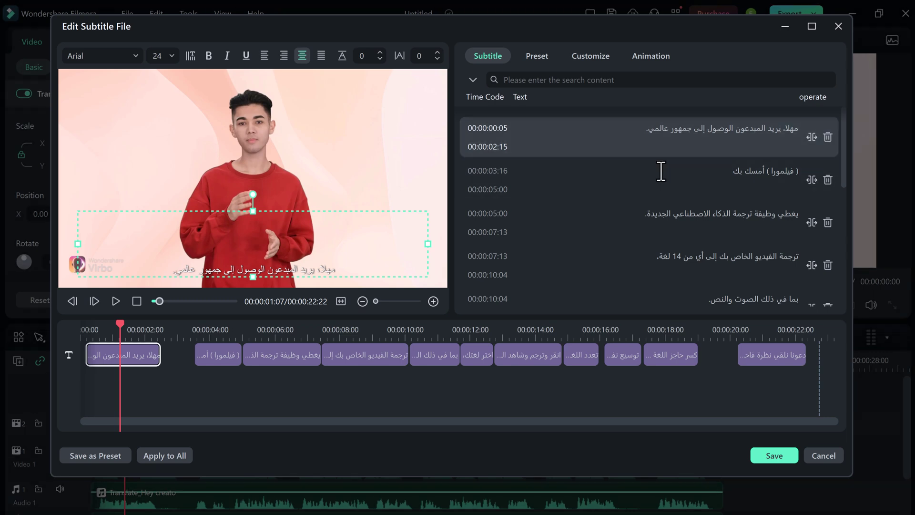
scroll(615, 230, "down", 3)
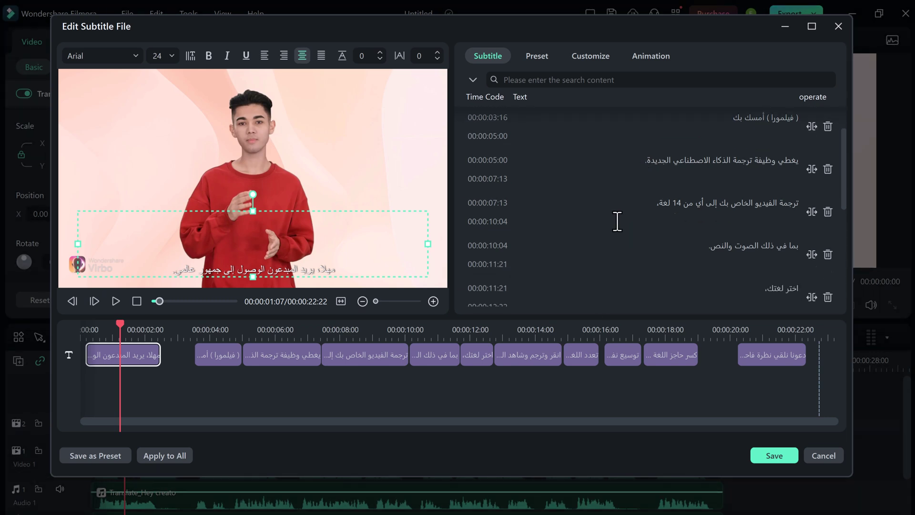
scroll(613, 229, "down", 3)
scroll(614, 229, "down", 3)
scroll(614, 229, "down", 2)
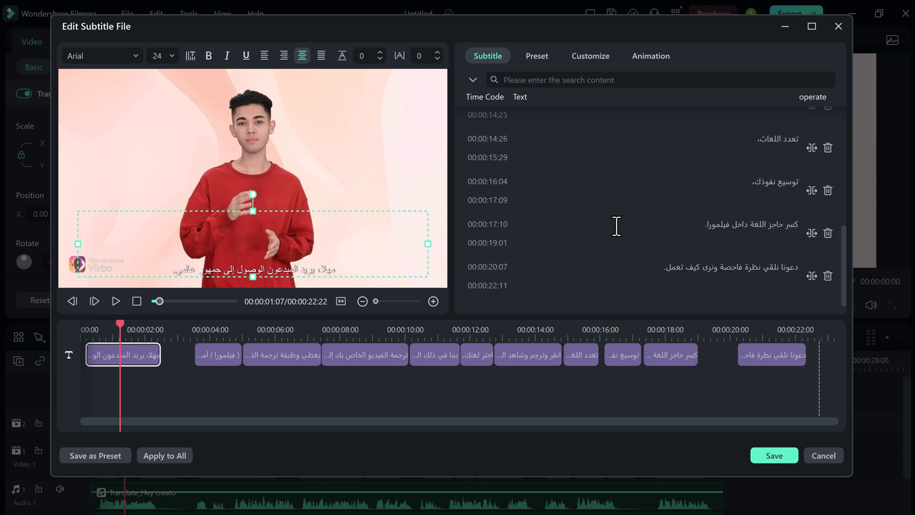
left_click(591, 56)
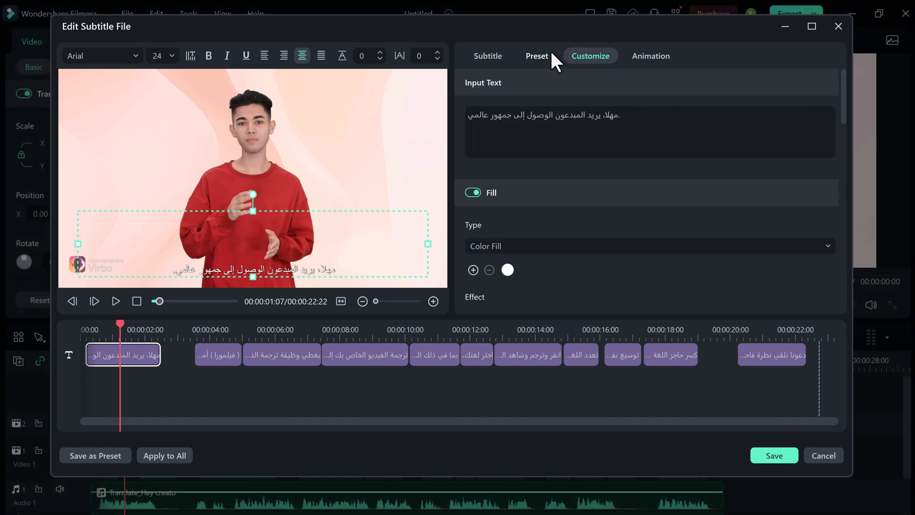
left_click(538, 57)
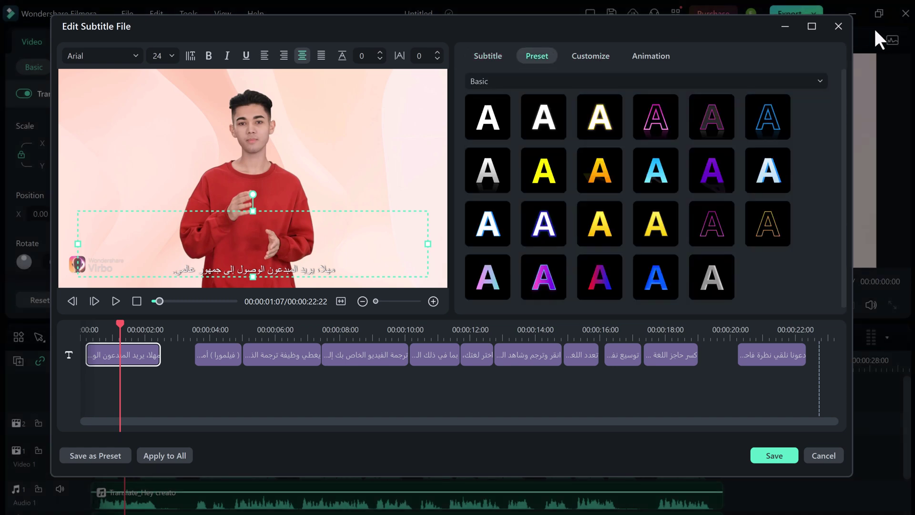
left_click(824, 456)
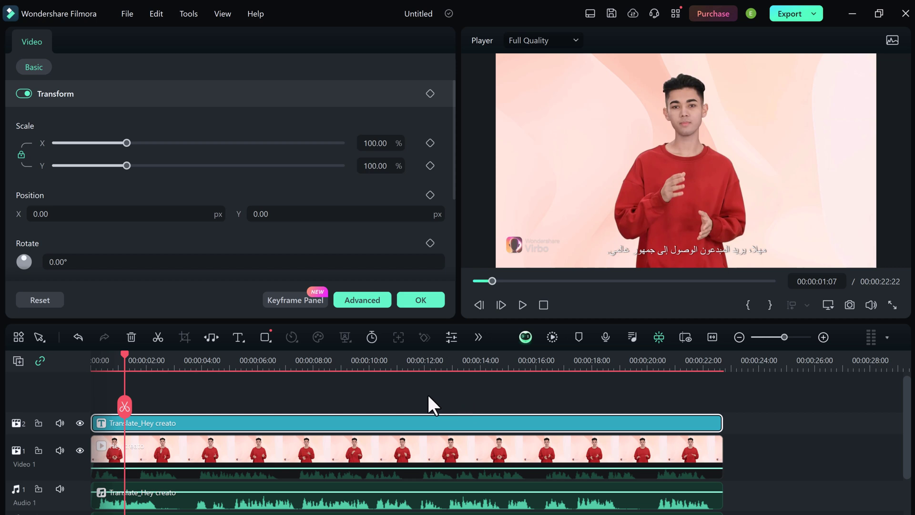
Confirm the clip properties with OK and bring up the AI speech and translation tools list.
left_click(423, 300)
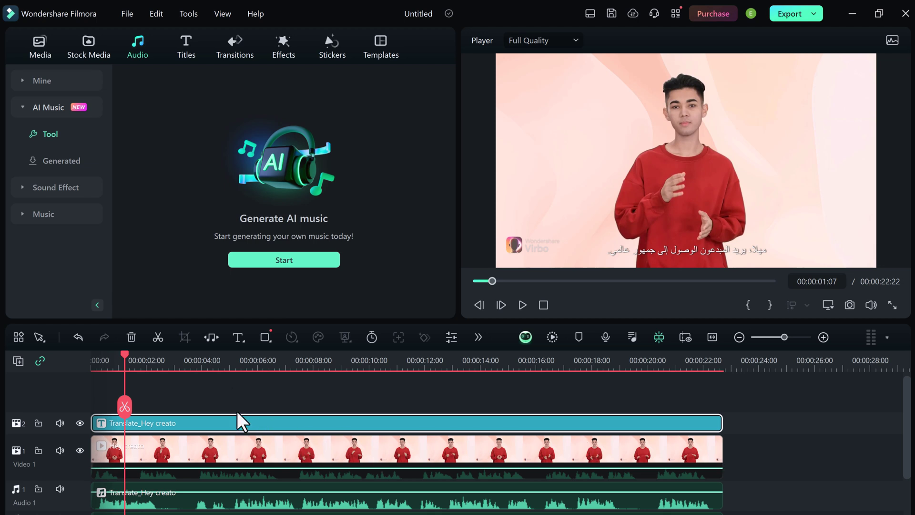
scroll(237, 411, "down", 2)
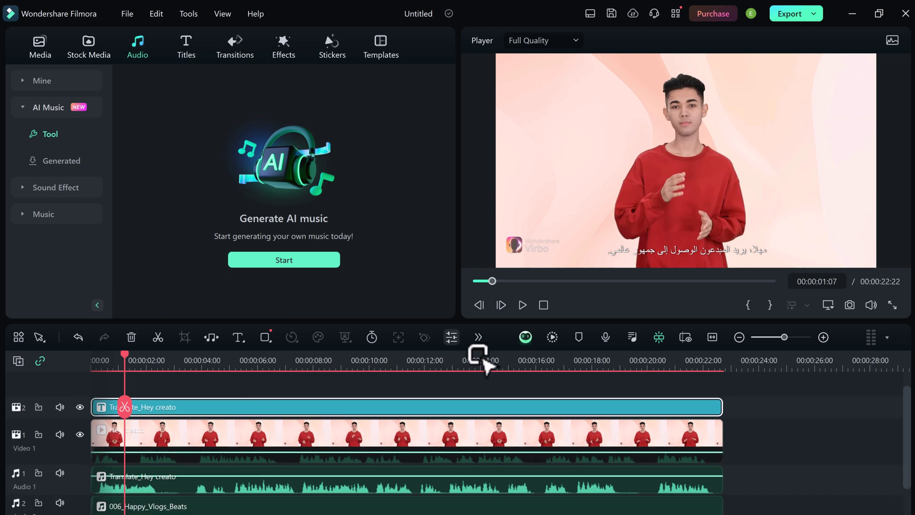
left_click(477, 337)
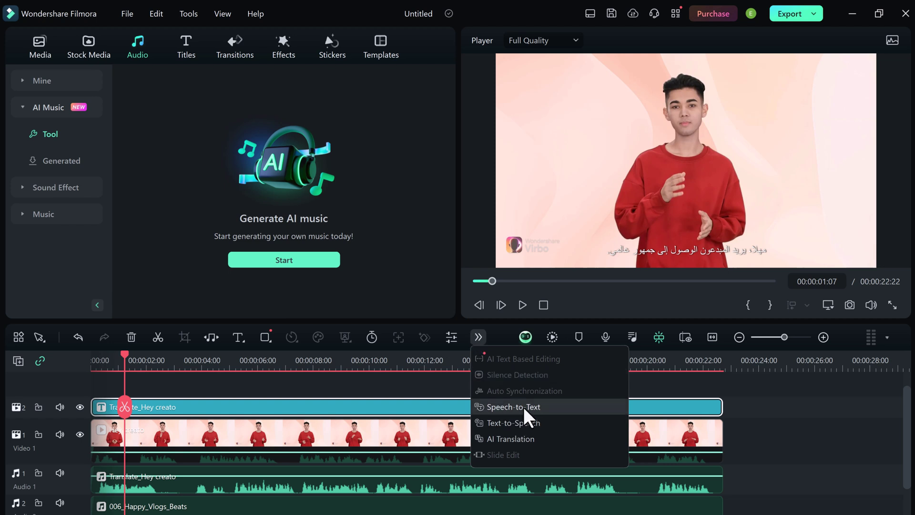